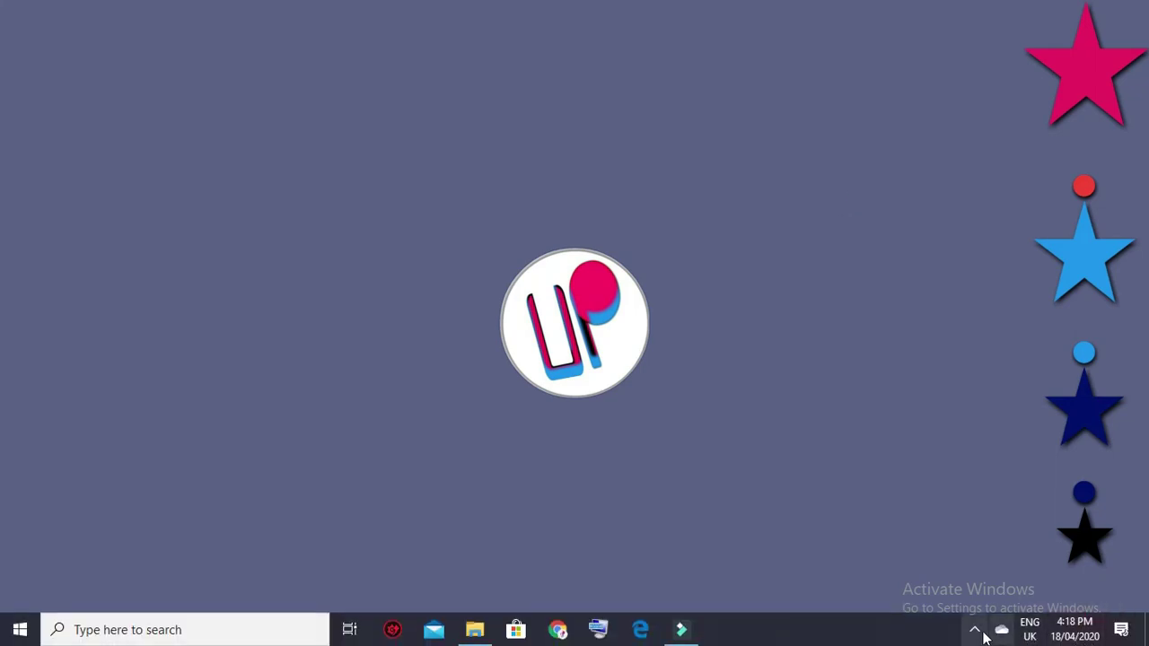
View the available Wi-Fi networks, including G6 2924, from the system tray
click(976, 630)
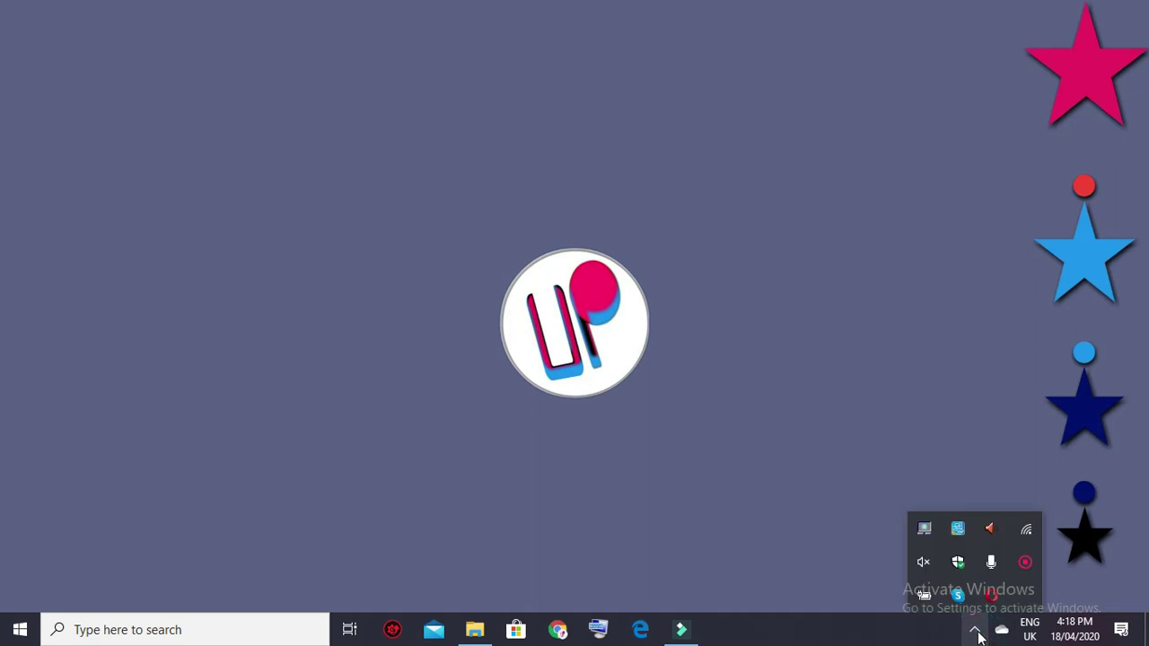
click(1026, 541)
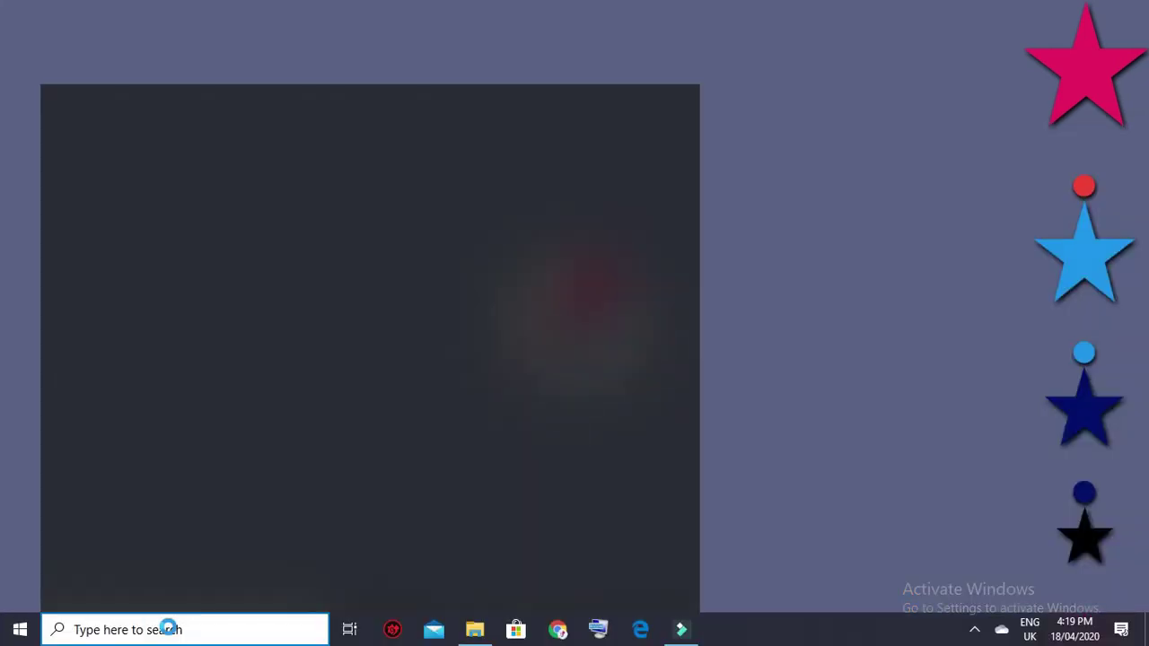
Dismiss search and enter ncpa.cpl in the Run box to reach Network Connections
click(756, 412)
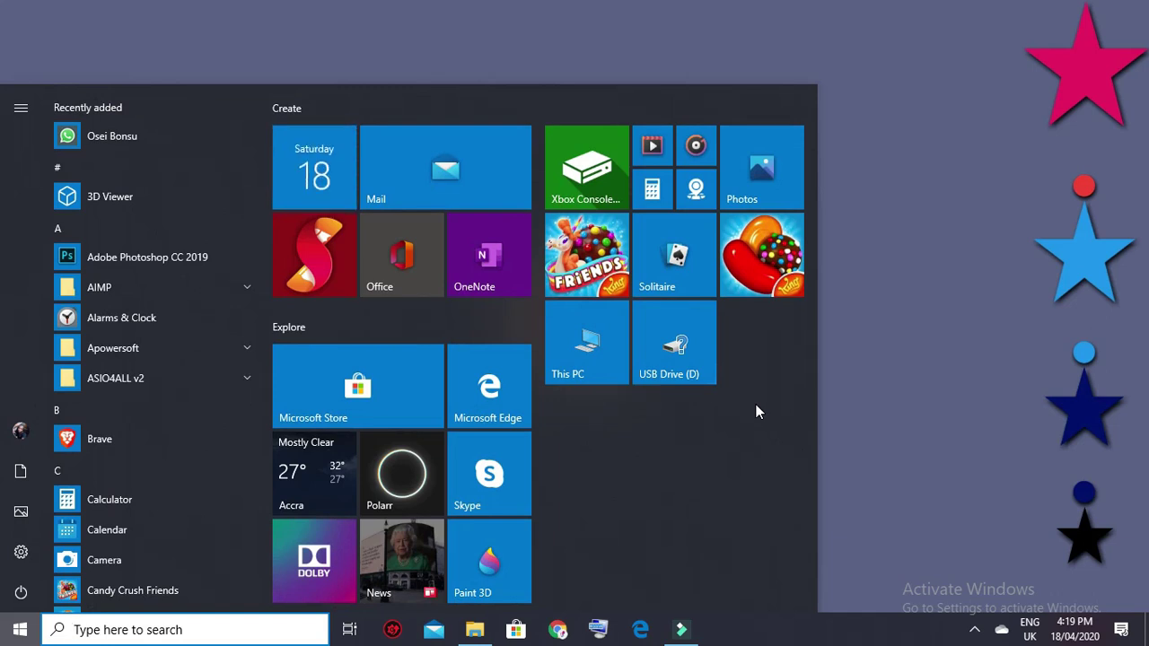
key(super+r)
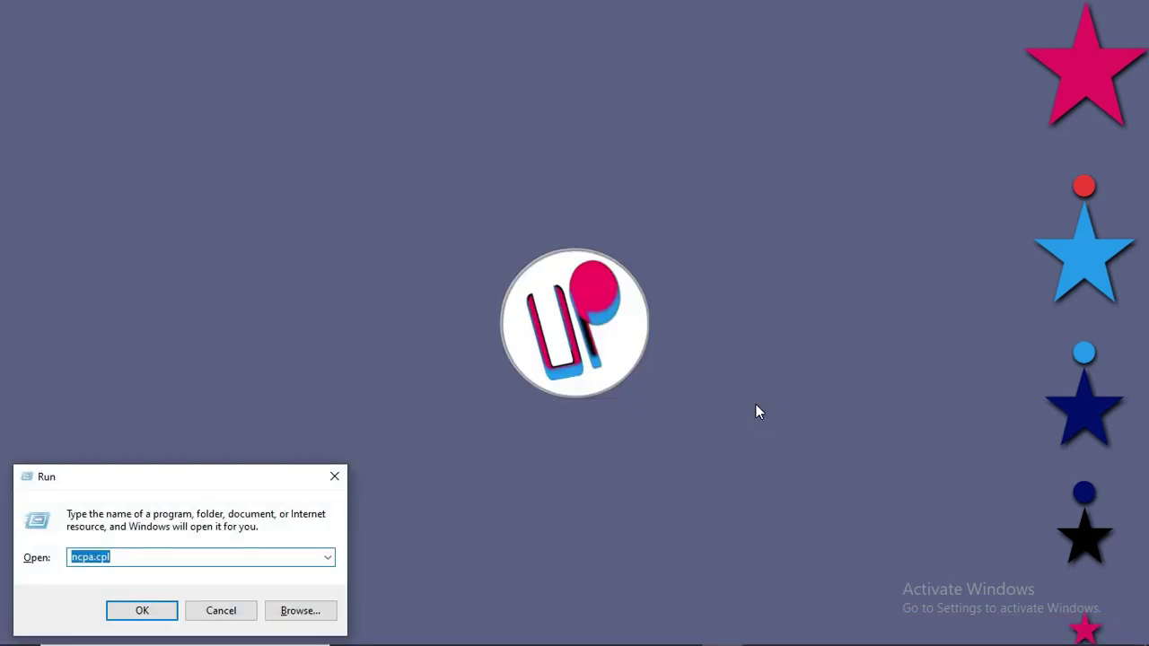
key(BackSpace)
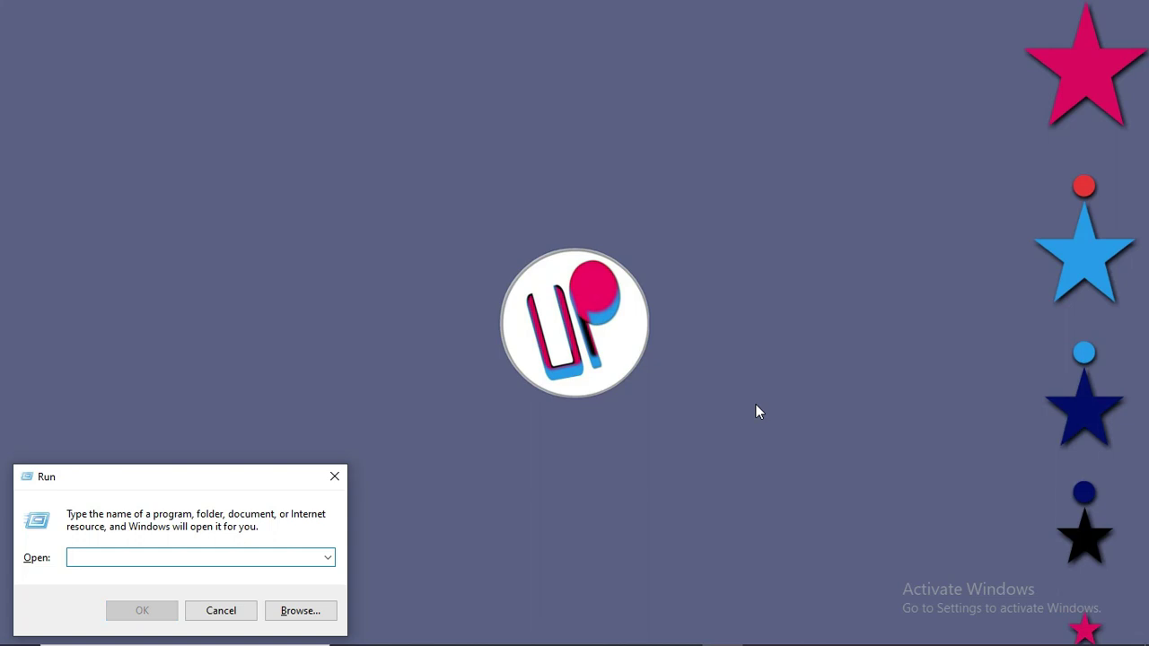
text(n)
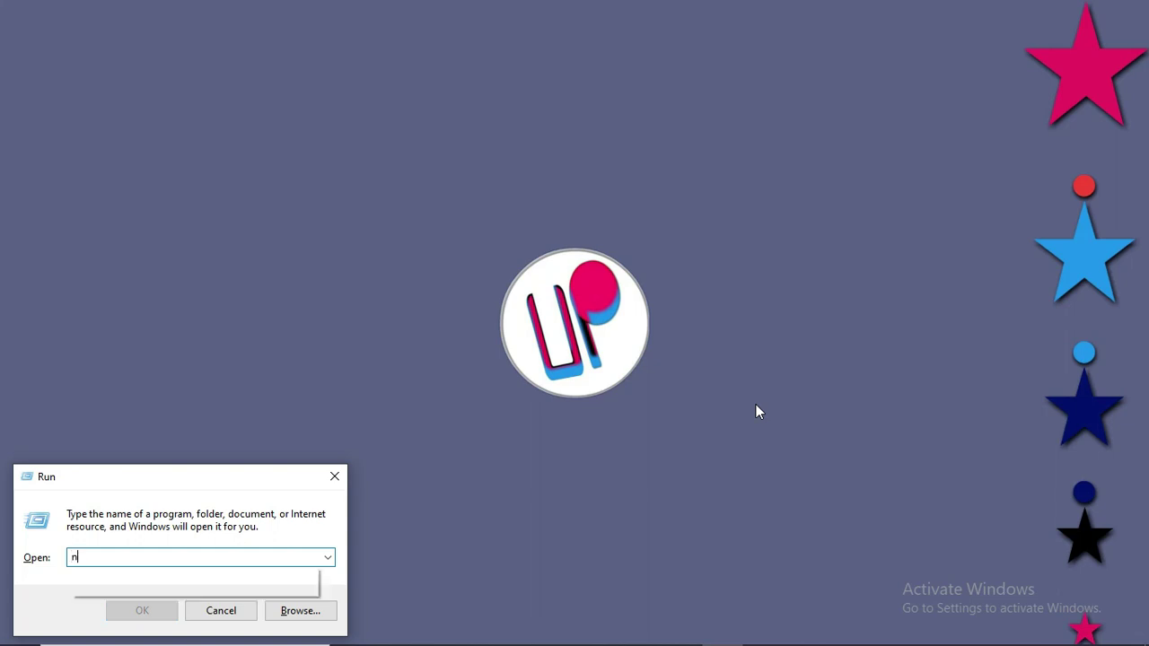
text(cp)
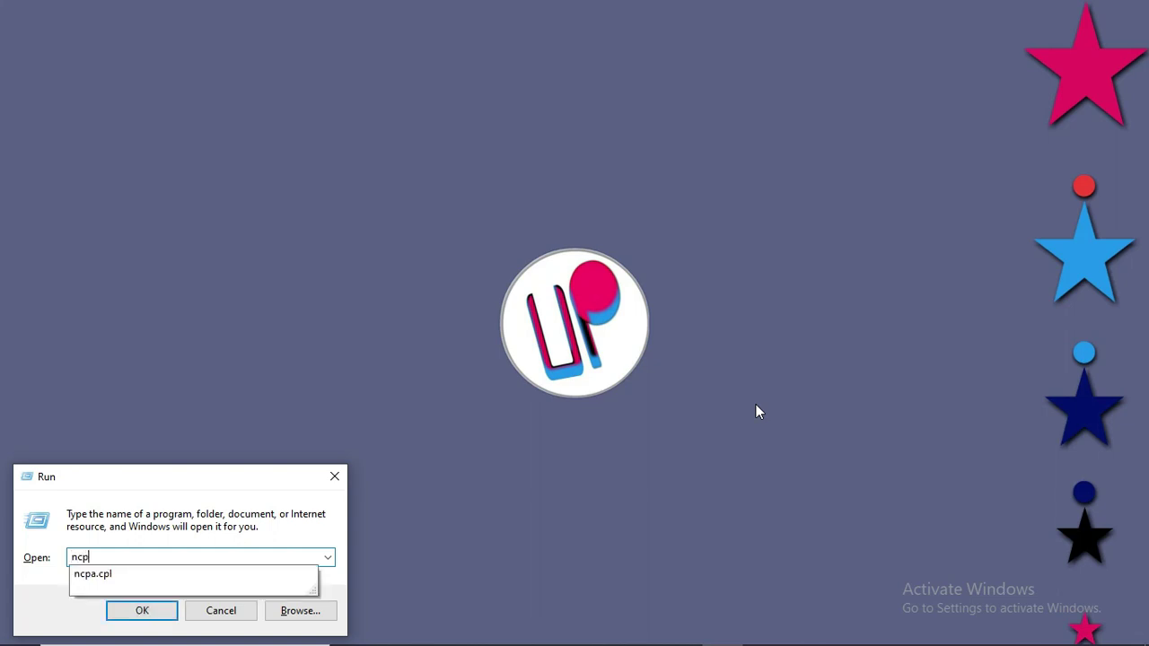
text(a.)
text(cp)
text(l)
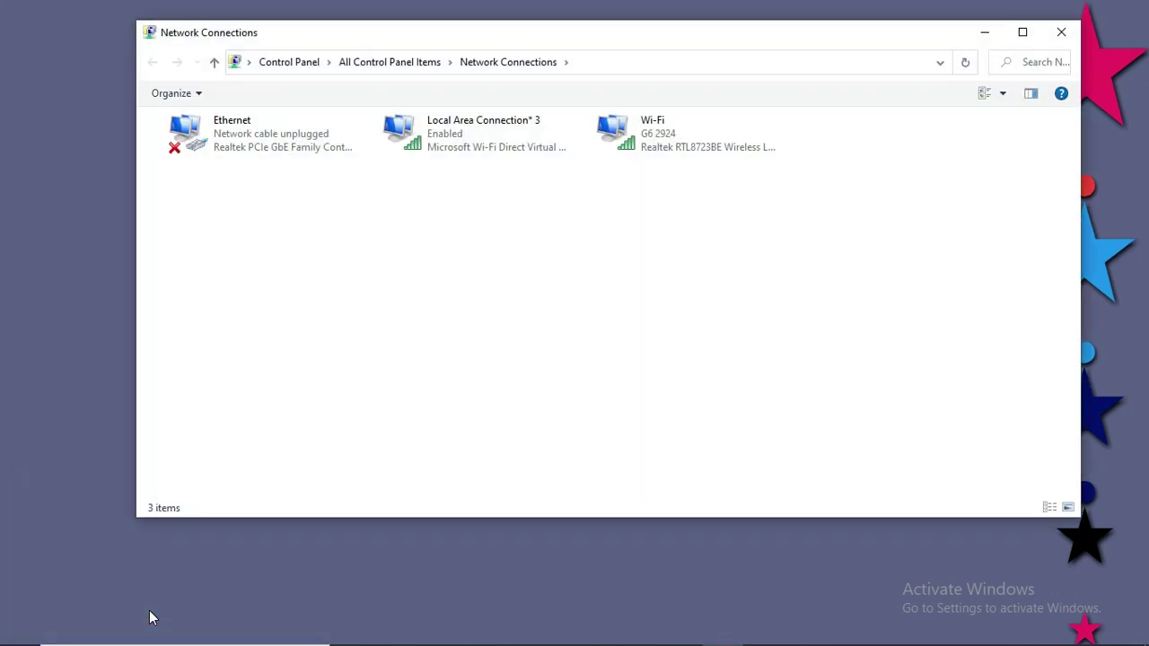
Open the Wi-Fi adapter's status and its G6 2924 Wireless Network Properties
double_click(660, 142)
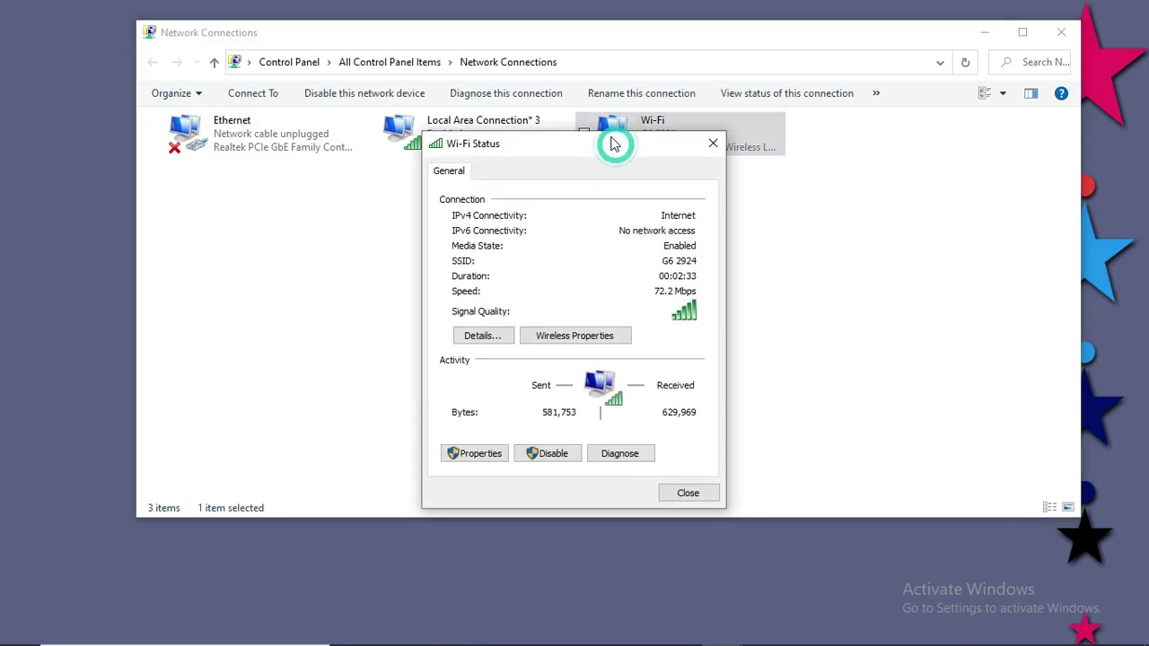
drag(615, 150, 604, 131)
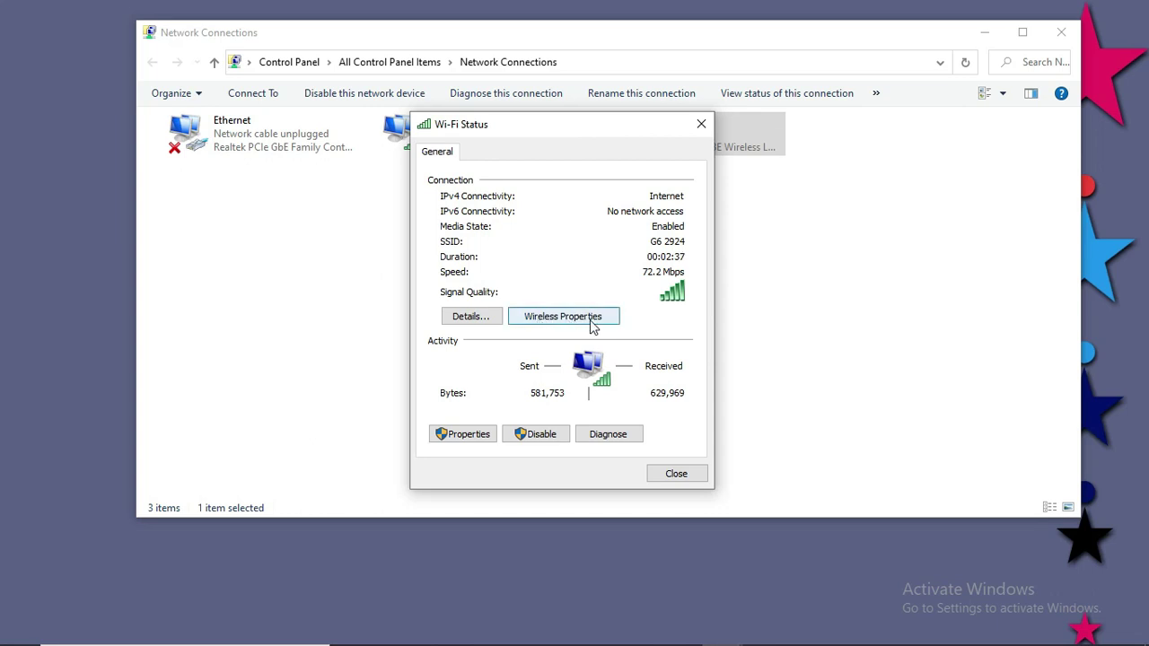
click(592, 319)
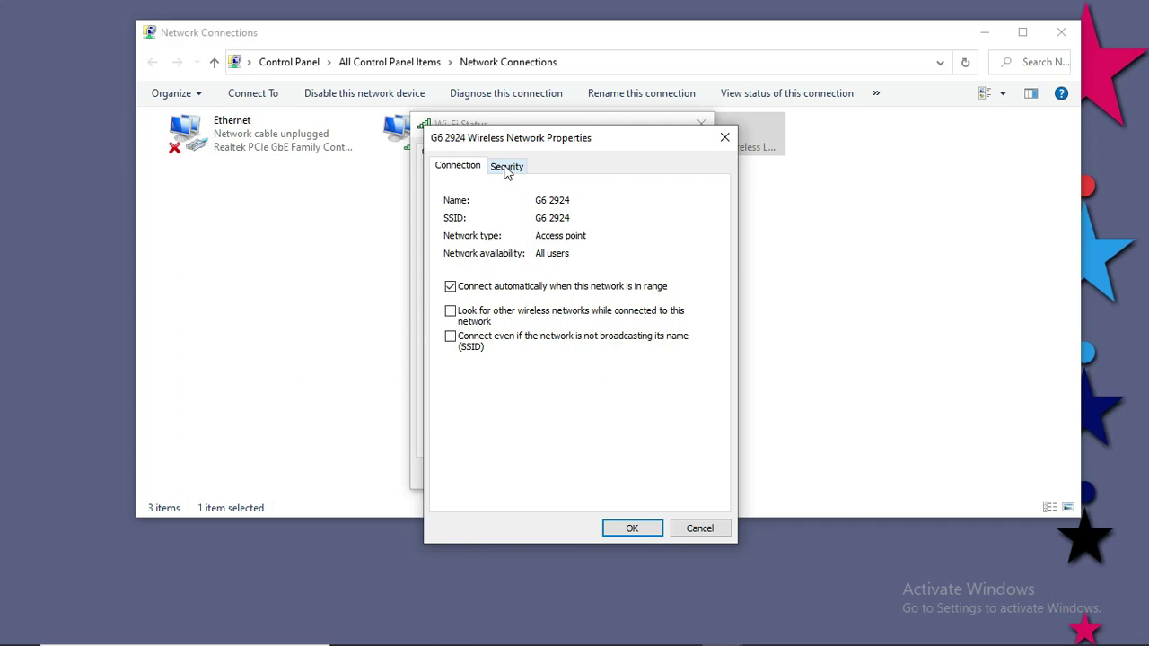
Show the G6 2924 security key in plain text, then close both Wi-Fi dialogs
click(506, 170)
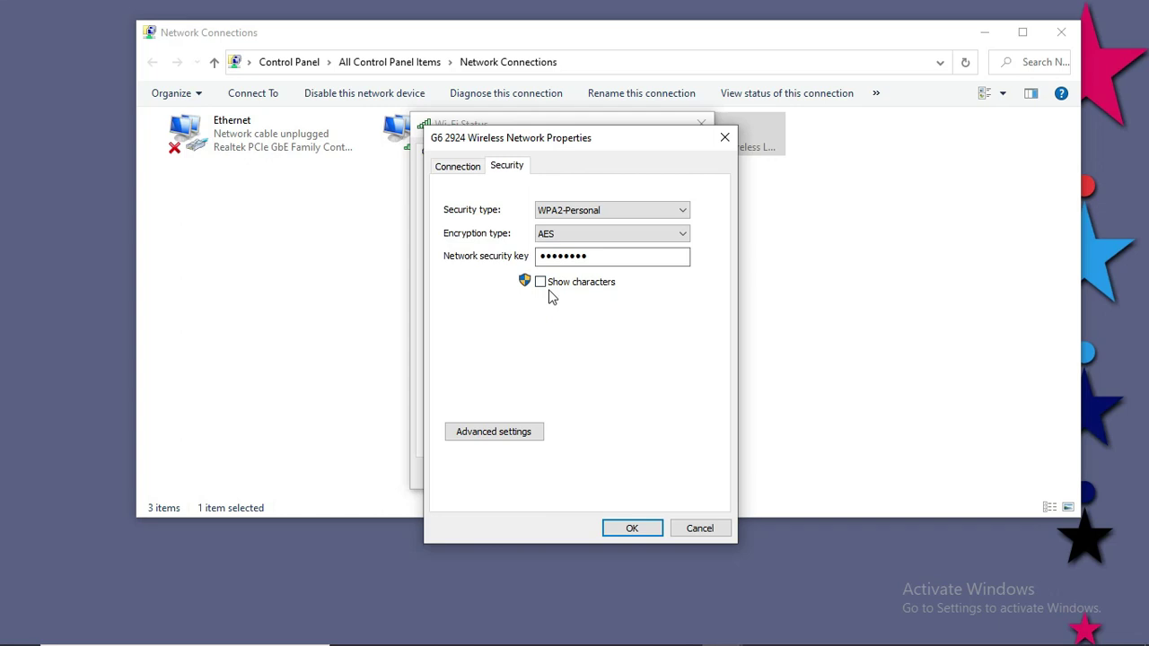
click(540, 283)
click(725, 137)
click(701, 124)
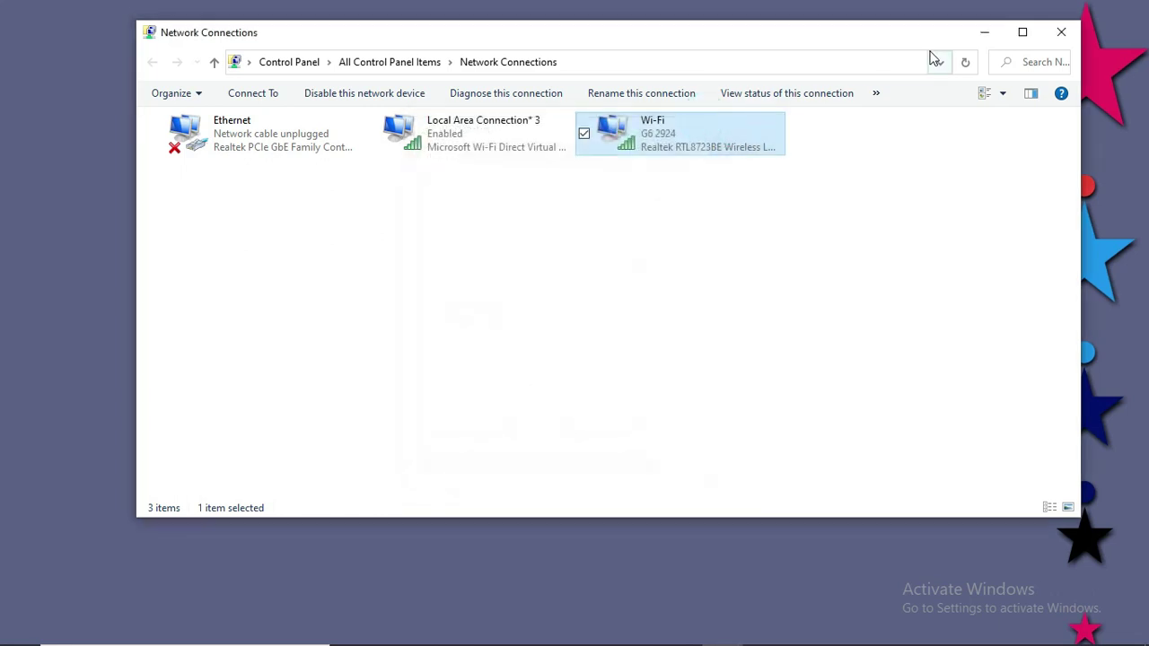
Close Network Connections and open Settings via a 'set' search, going to Network & Internet
click(1061, 34)
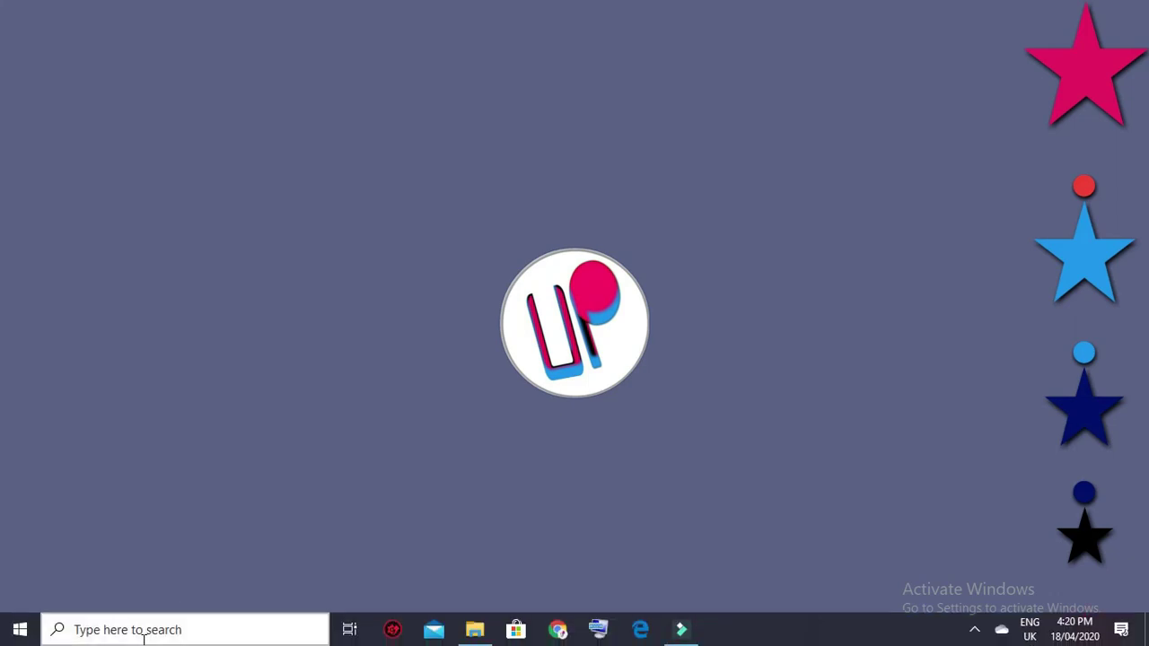
click(142, 634)
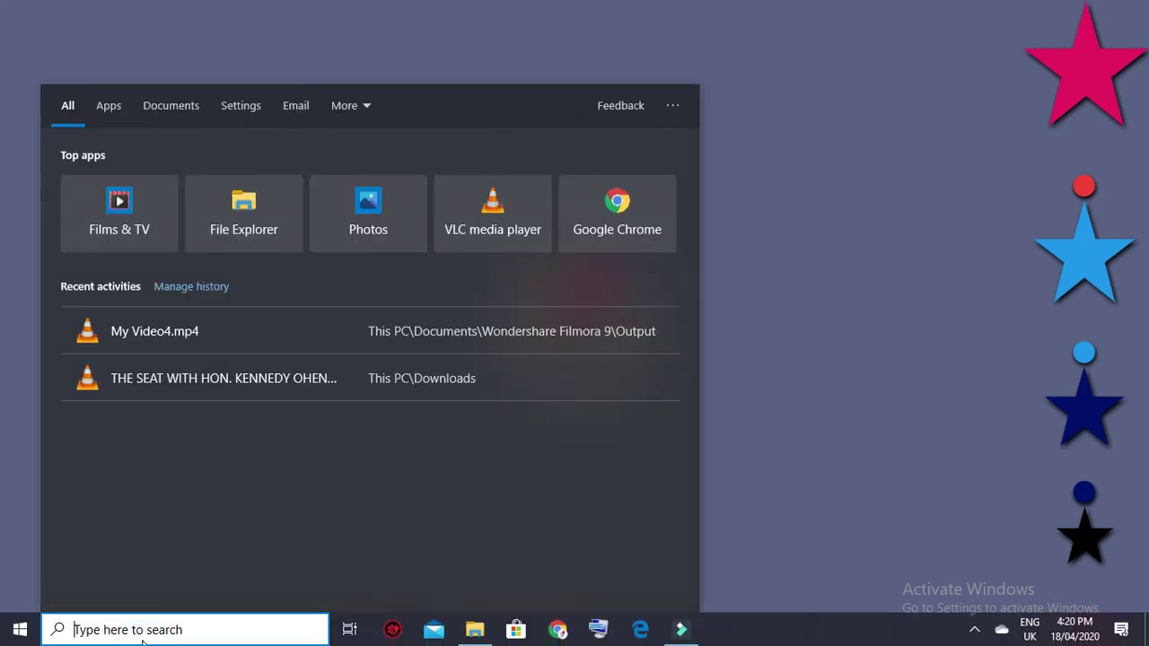
text(se)
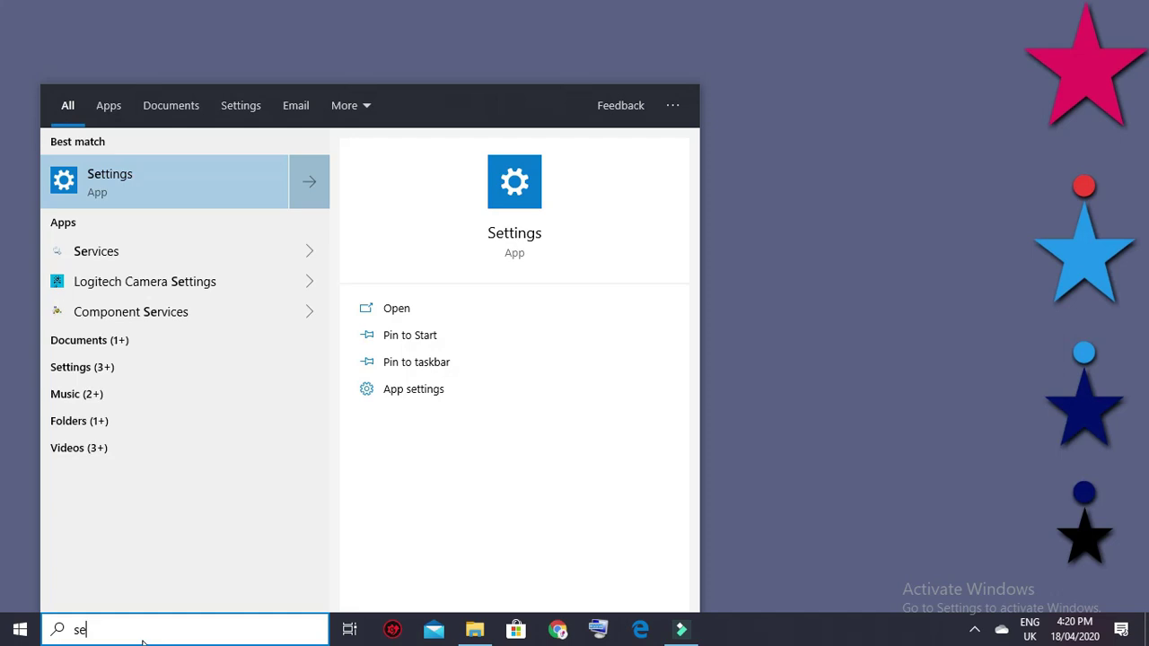
text(t)
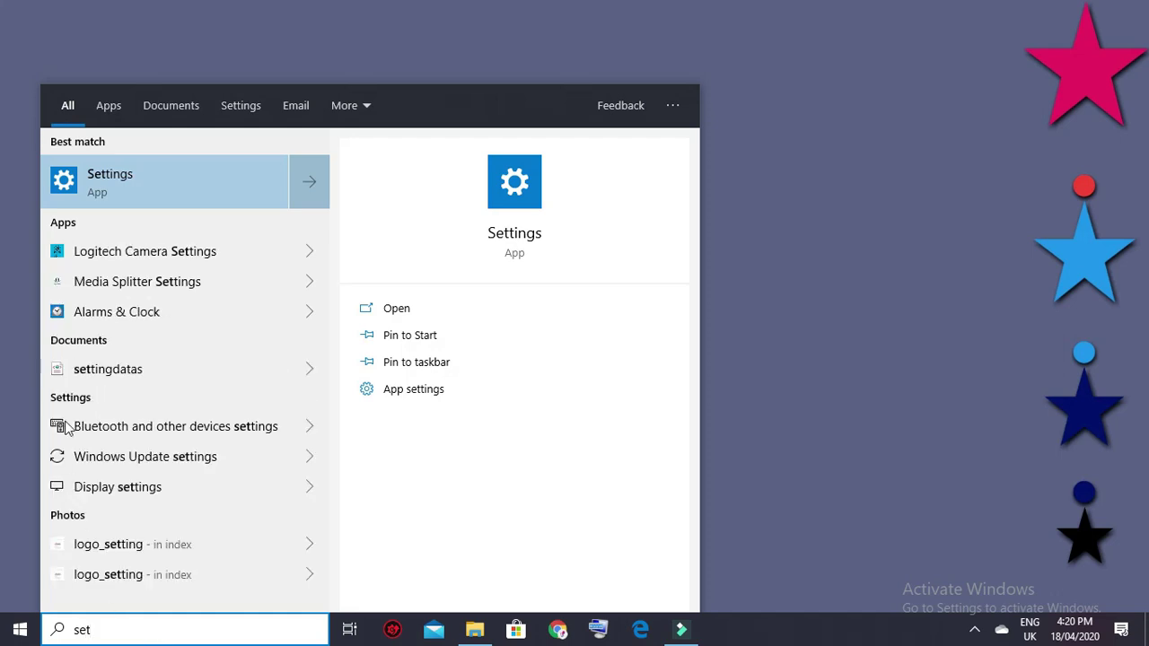
click(515, 199)
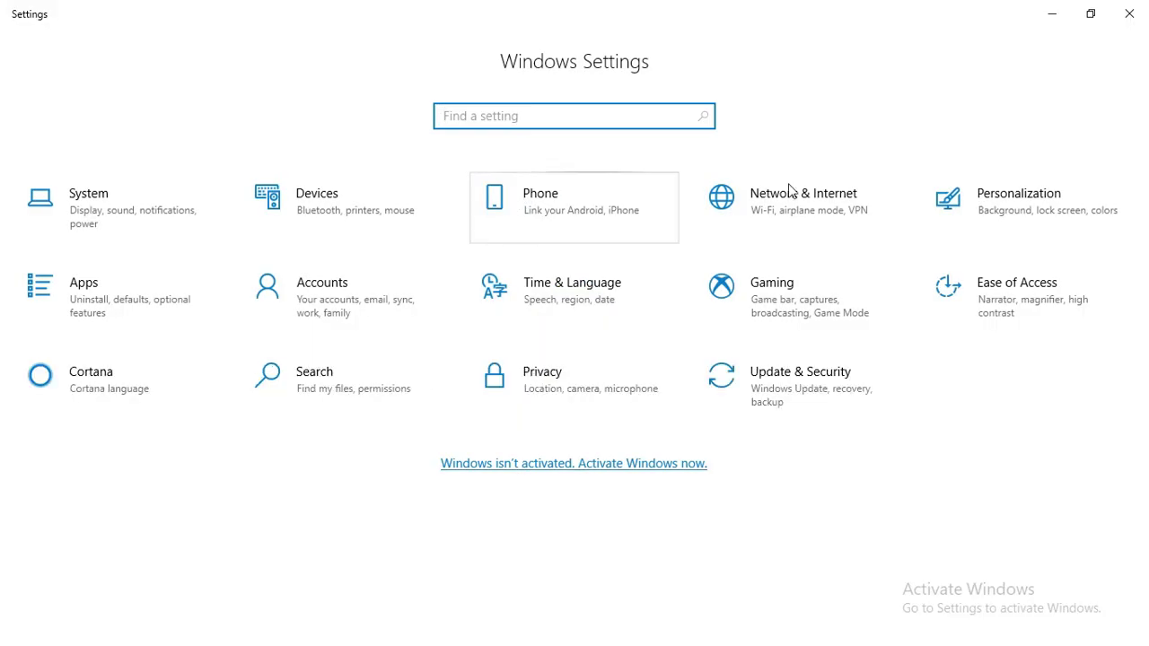
click(855, 203)
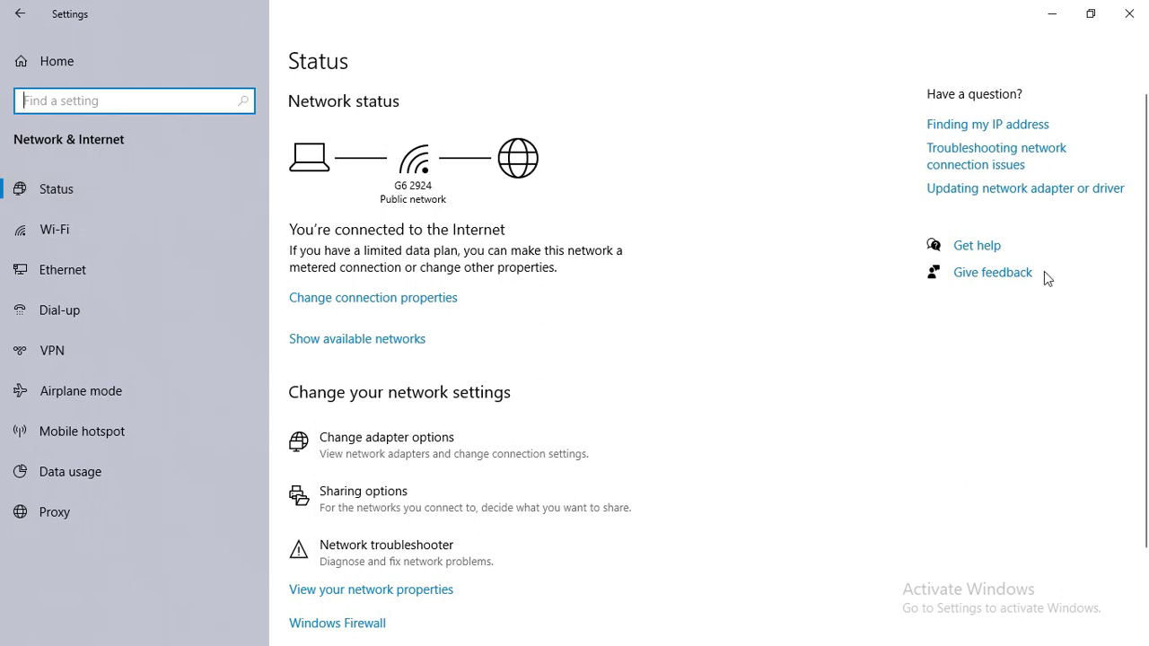
Open the Network and Sharing Center from the lower part of the Status page
mouse_move(1144, 319)
scroll(11, 270, down, 3)
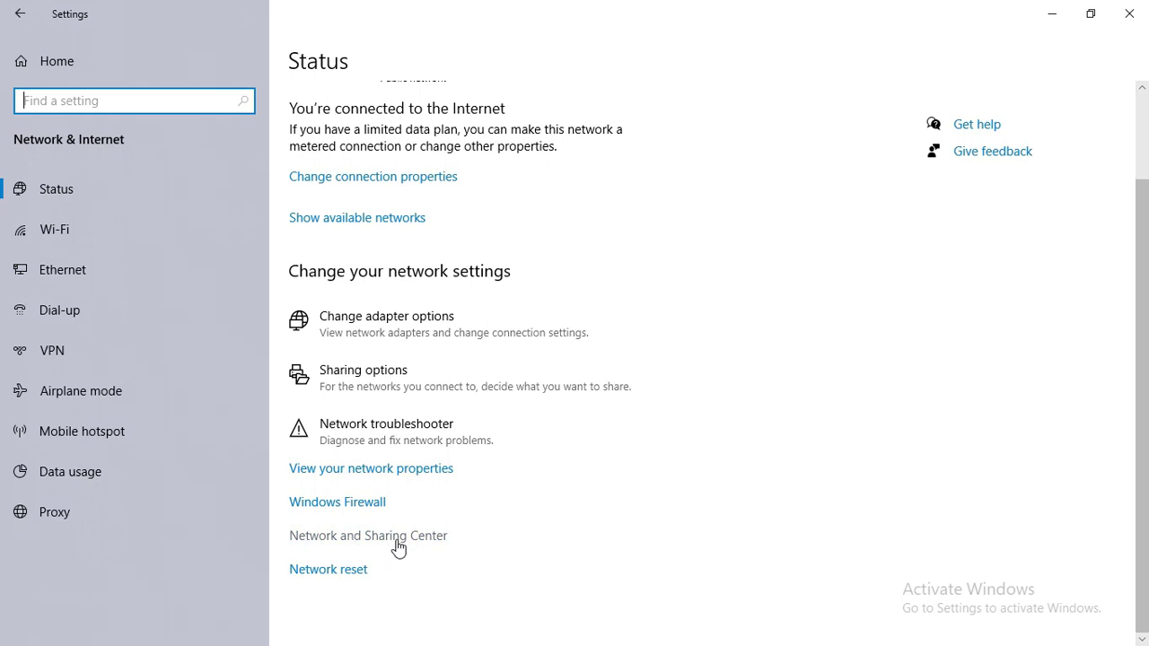
click(398, 548)
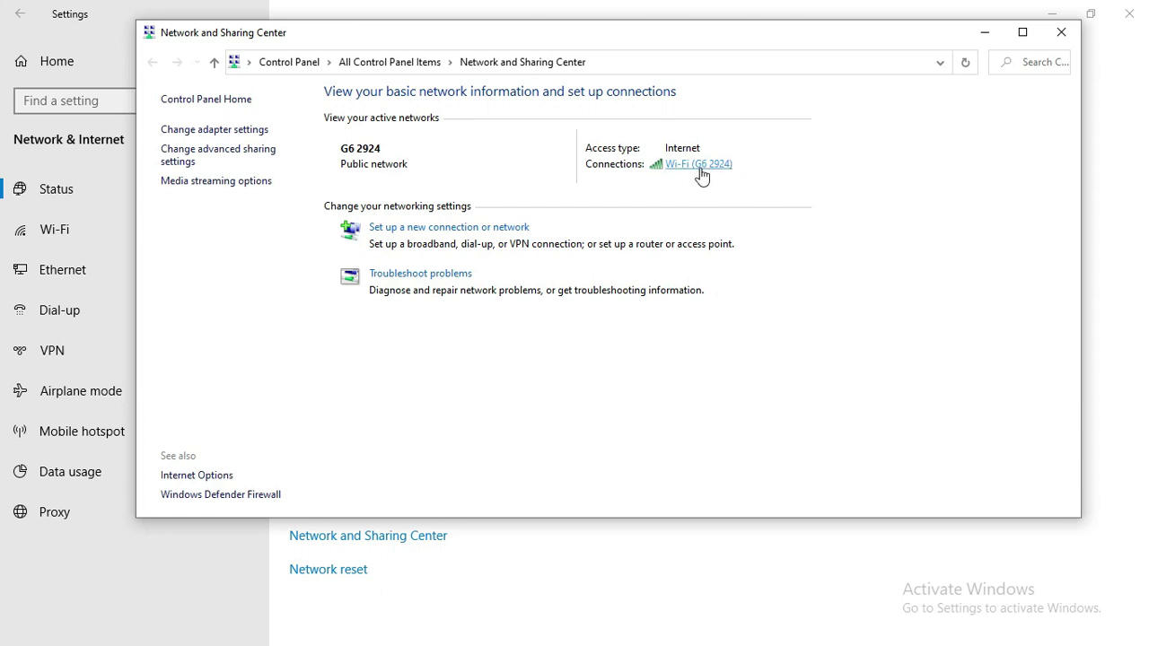
Open G6 2924's wireless properties and show its saved security key in plain text
click(699, 169)
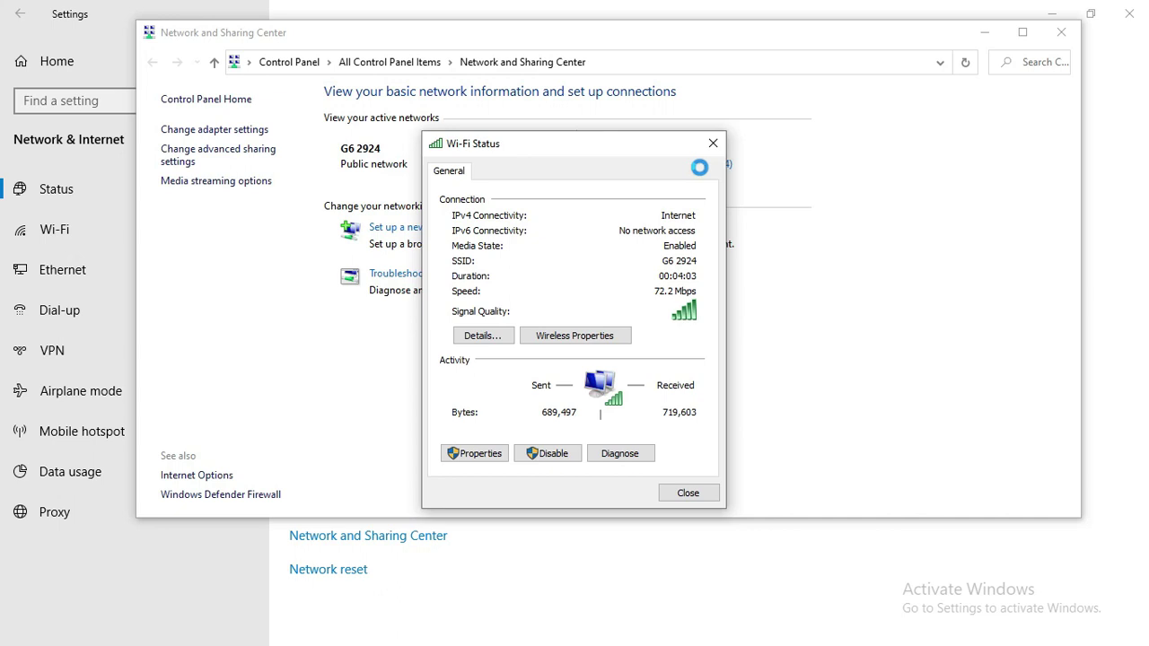
click(568, 339)
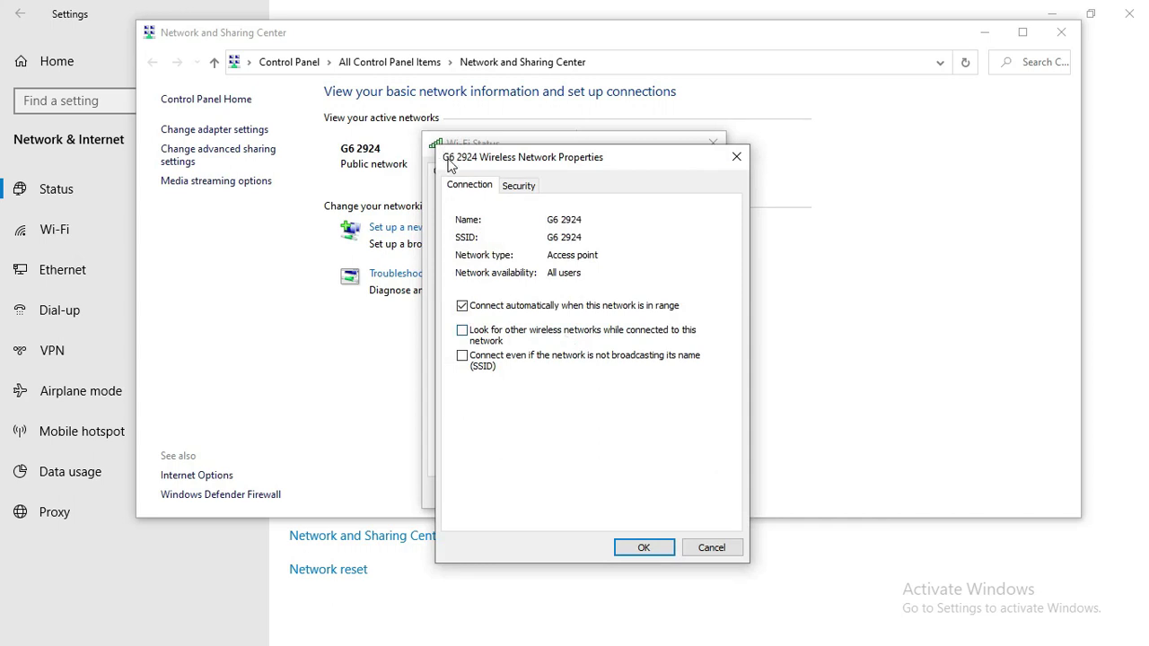
click(520, 190)
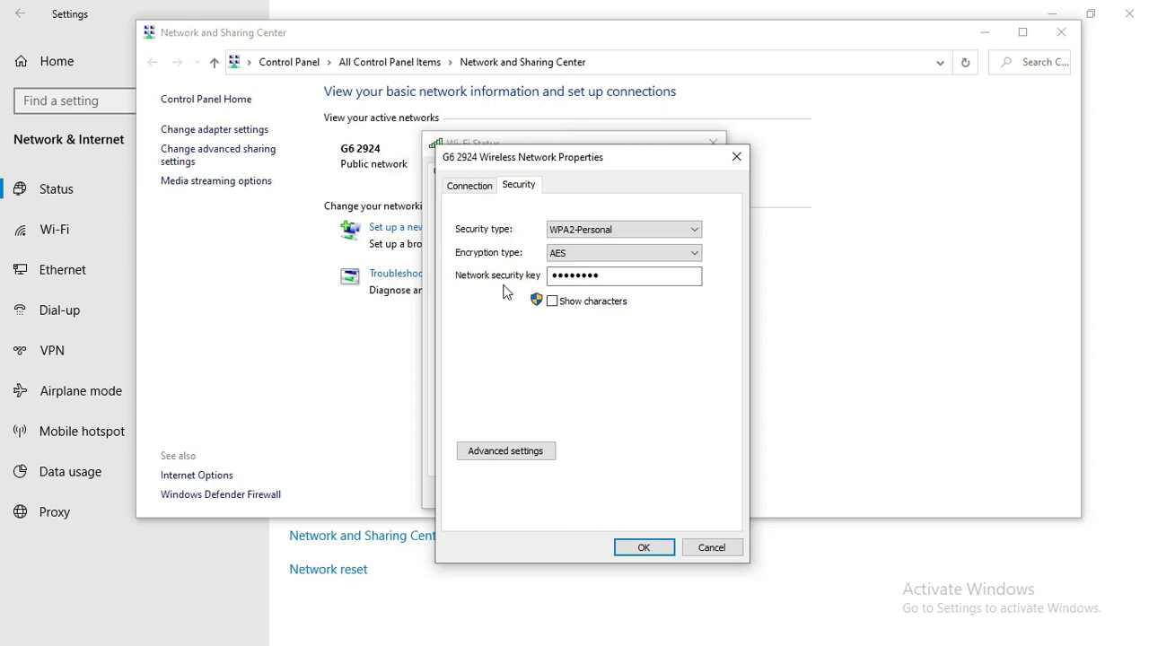
click(553, 301)
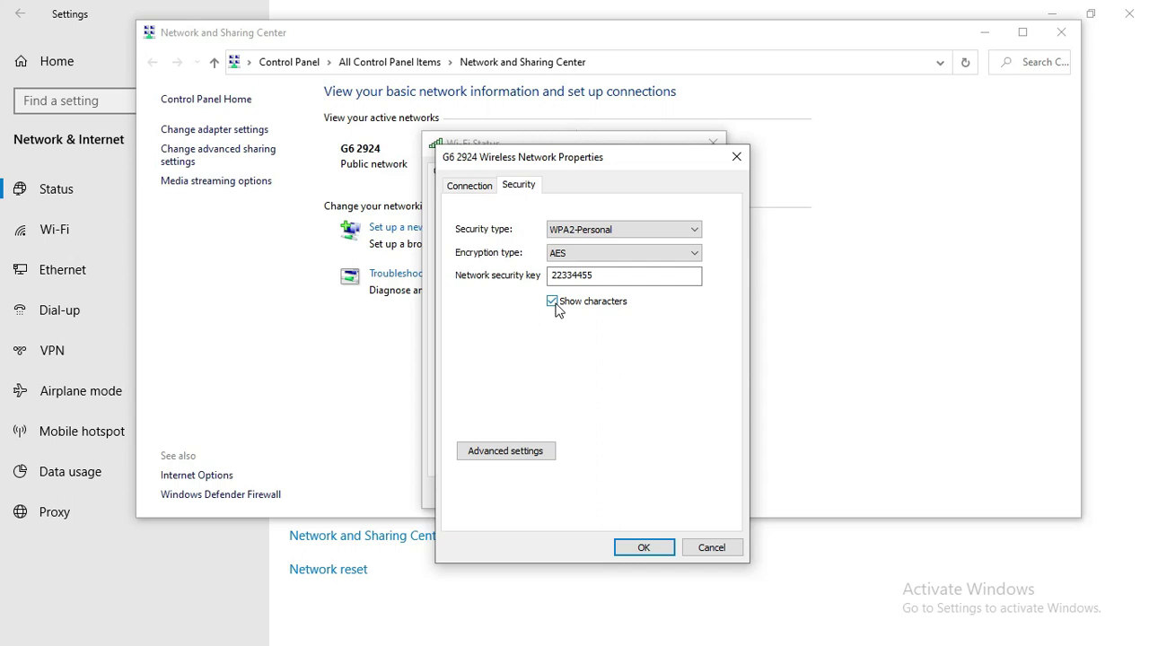